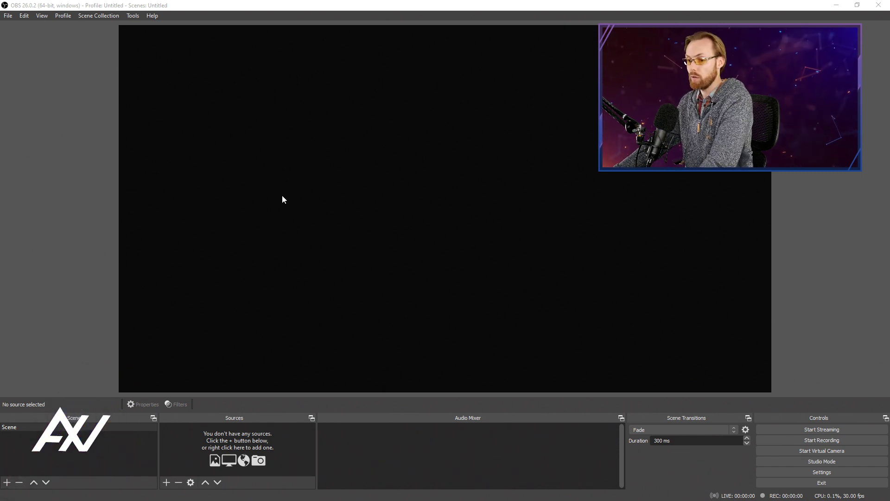
Add an Image Slide Show source with the default name and move its Properties window aside.
{"action": "left_click_drag", "start_coordinate": [188, 172], "coordinate": [167, 472]}
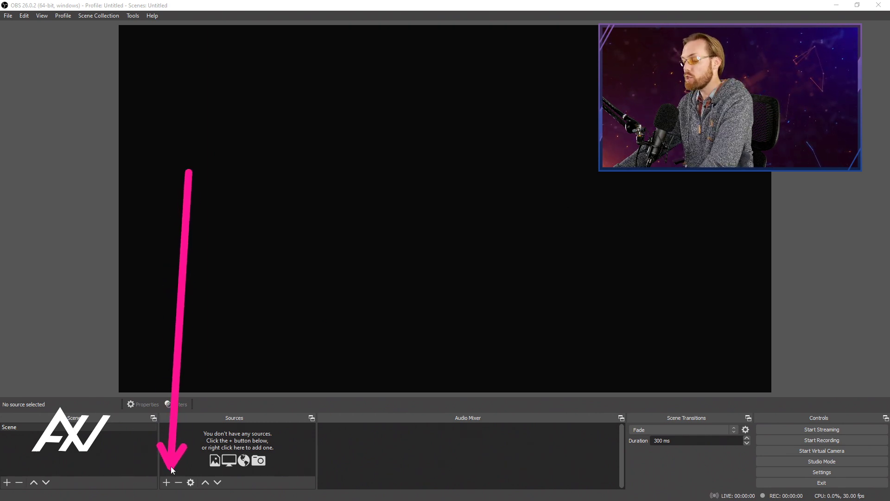
{"action": "left_click_drag", "start_coordinate": [166, 472], "coordinate": [169, 474]}
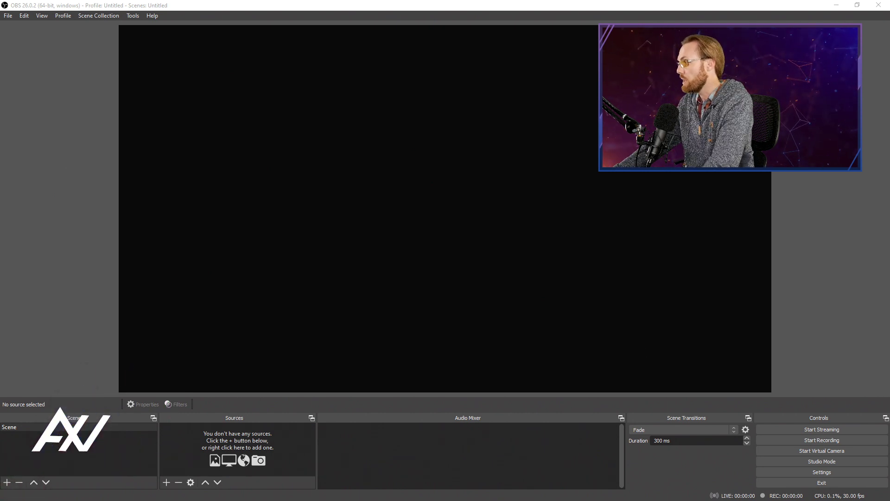
{"action": "left_click", "coordinate": [167, 482]}
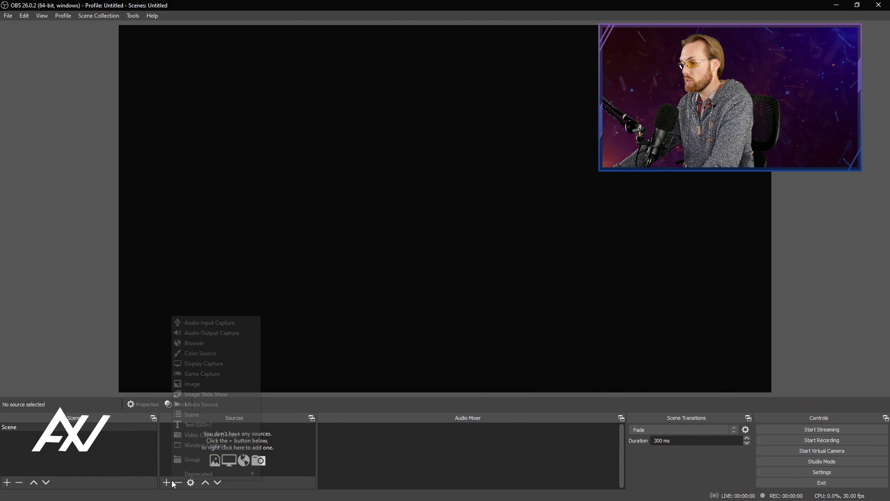
{"action": "left_click", "coordinate": [256, 393]}
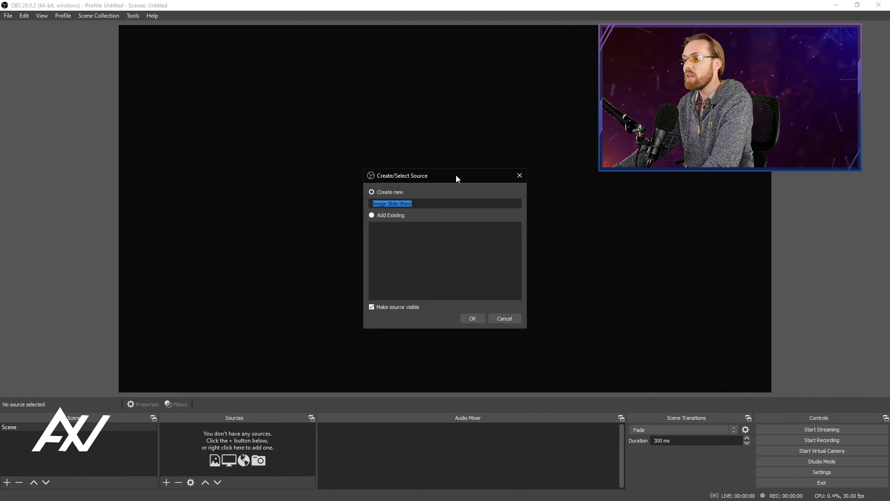
{"action": "left_click_drag", "start_coordinate": [457, 179], "coordinate": [222, 141]}
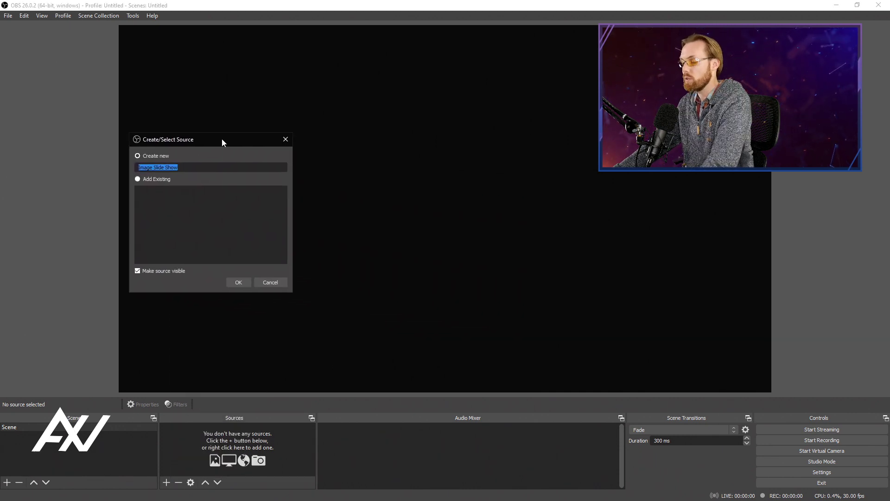
{"action": "left_click", "coordinate": [240, 283]}
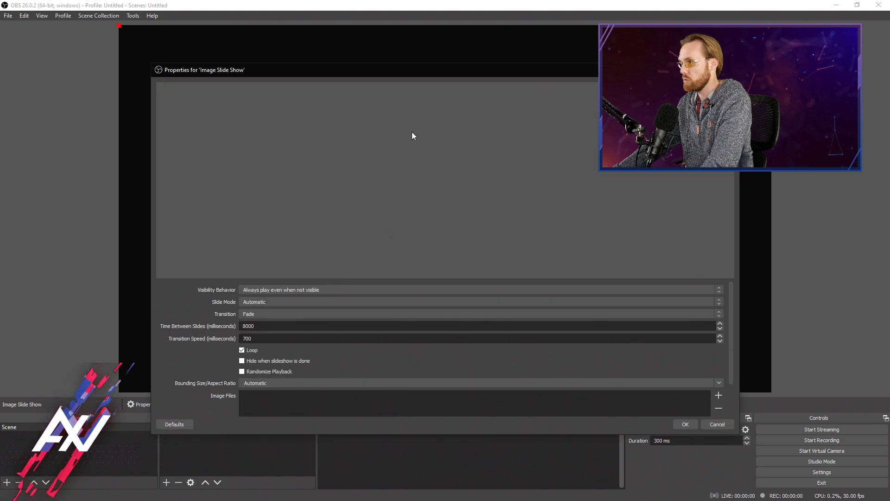
{"action": "mouse_move", "coordinate": [435, 66]}
{"action": "left_mouse_down"}
{"action": "mouse_move", "coordinate": [319, 52]}
{"action": "mouse_move", "coordinate": [291, 33]}
{"action": "left_mouse_up"}
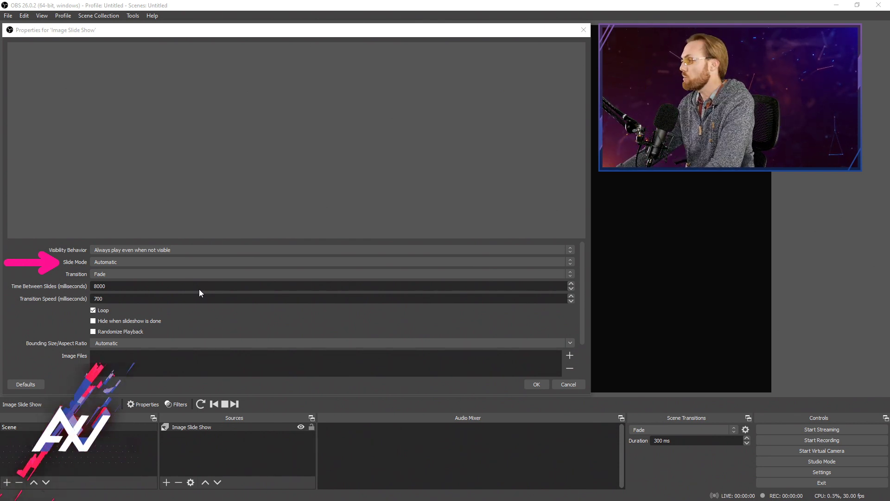
{"action": "left_click", "coordinate": [571, 263]}
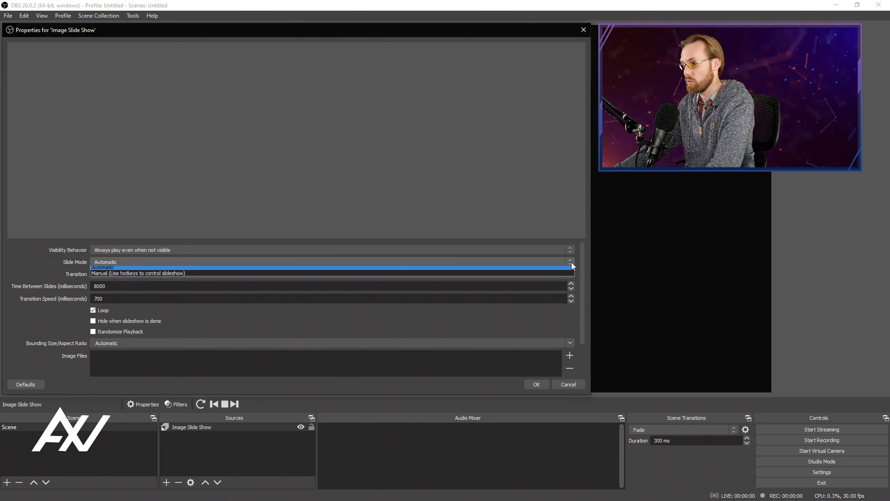
{"action": "left_click", "coordinate": [526, 271]}
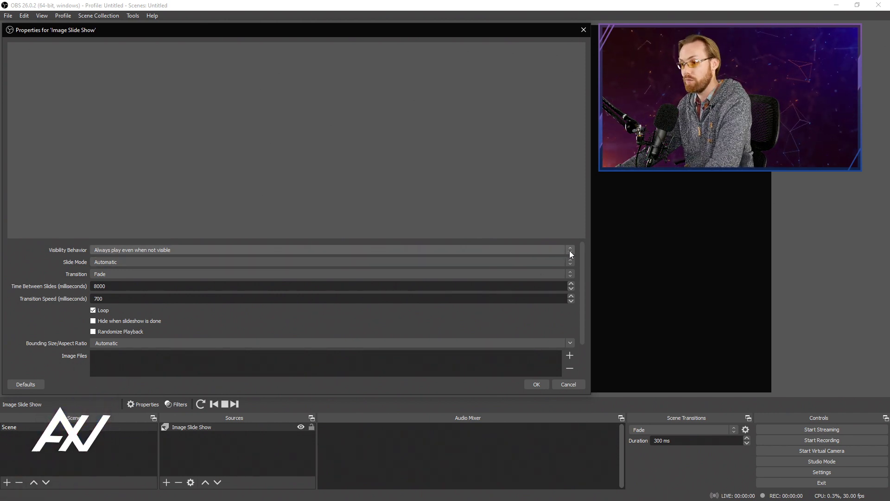
{"action": "left_click", "coordinate": [570, 251]}
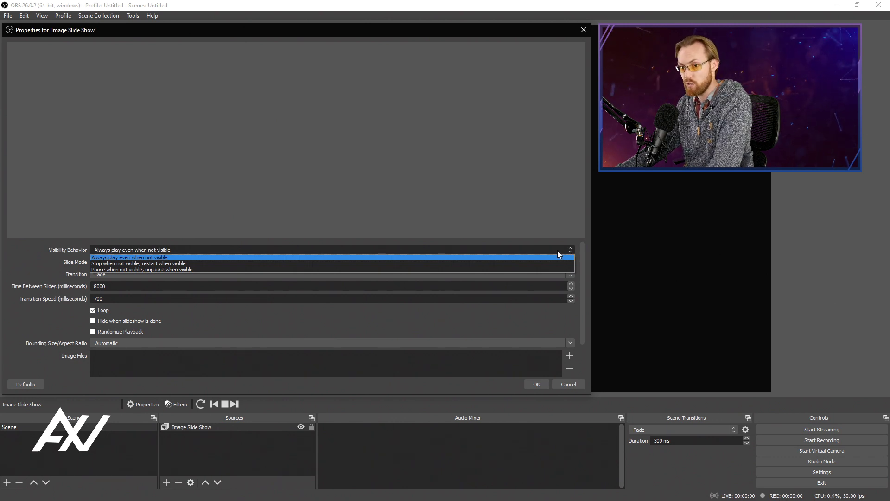
{"action": "left_click", "coordinate": [469, 267]}
{"action": "left_click", "coordinate": [236, 252]}
{"action": "left_click", "coordinate": [187, 268]}
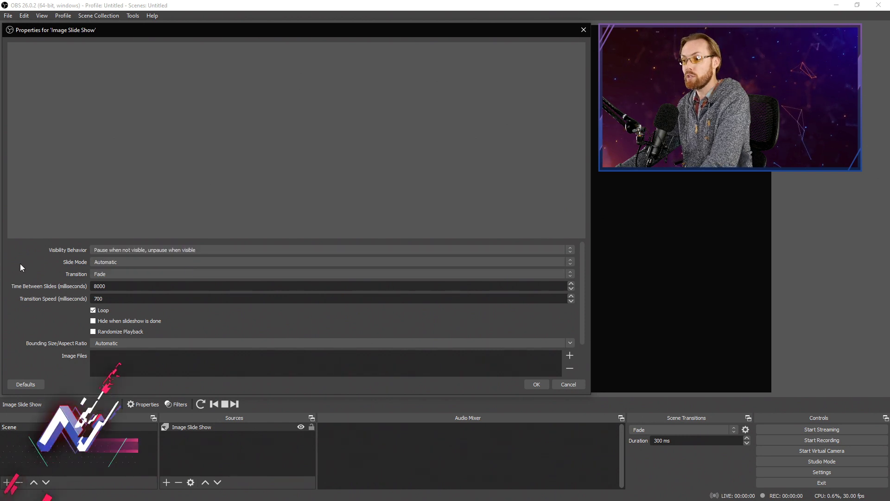
{"action": "left_click", "coordinate": [227, 252]}
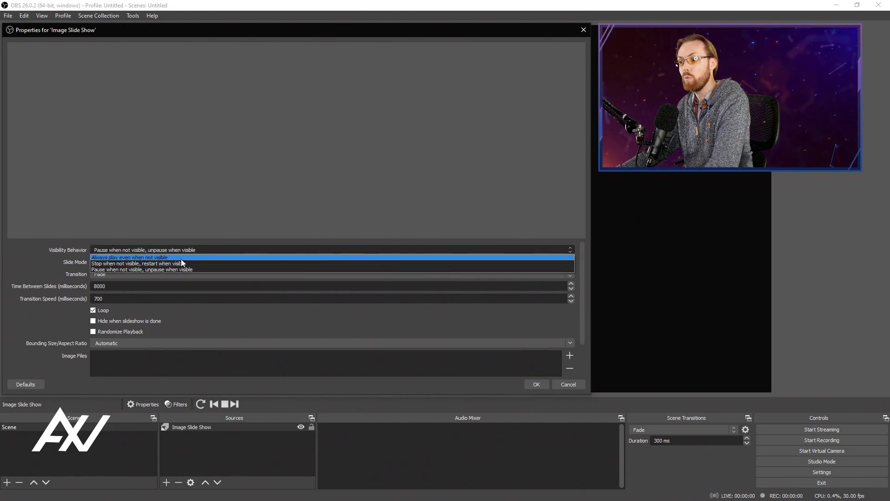
{"action": "left_click", "coordinate": [181, 258]}
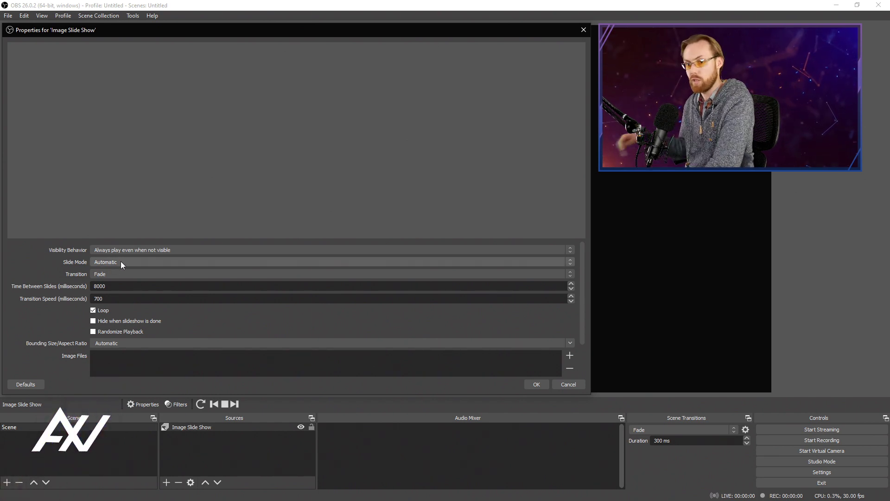
{"action": "left_click", "coordinate": [125, 273]}
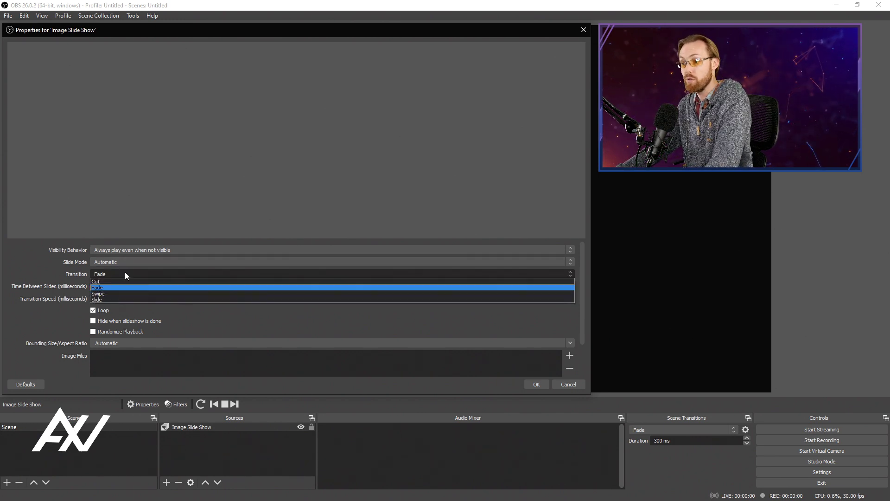
{"action": "left_click", "coordinate": [104, 287]}
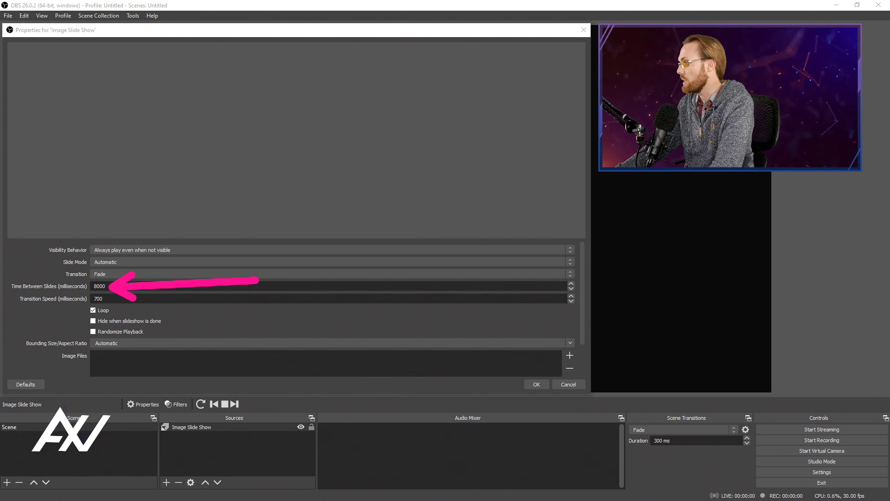
Set time between slides to 4000 ms and transition speed to 500 ms.
{"action": "left_click", "coordinate": [111, 286]}
{"action": "double_click", "coordinate": [110, 286]}
{"action": "type", "text": "8000"}
{"action": "left_click_drag", "start_coordinate": [122, 285], "coordinate": [81, 288]}
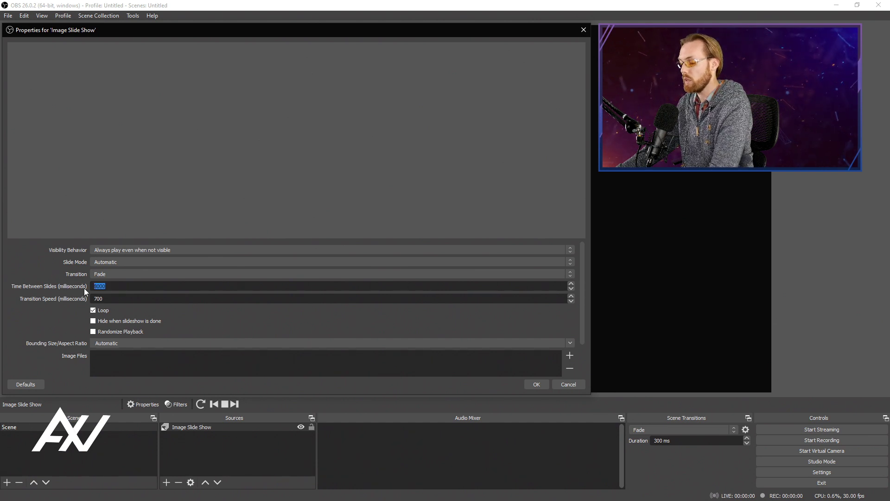
{"action": "type", "text": "400"}
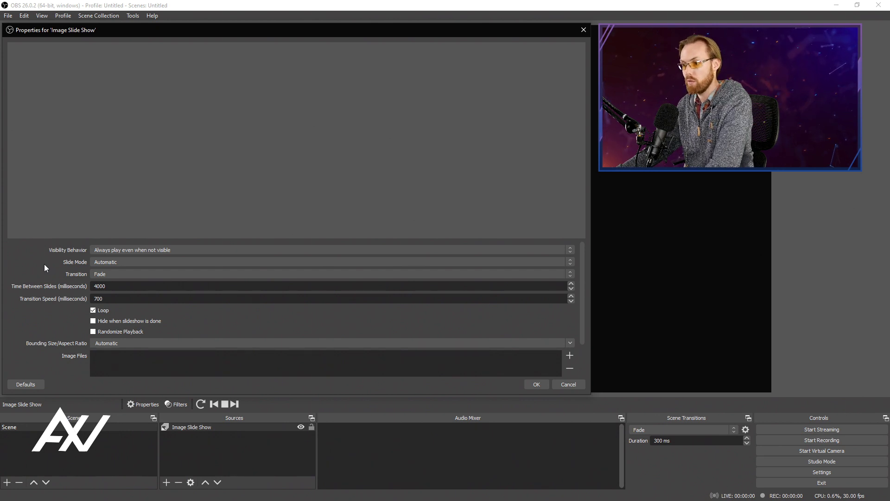
{"action": "left_click_drag", "start_coordinate": [114, 299], "coordinate": [82, 300]}
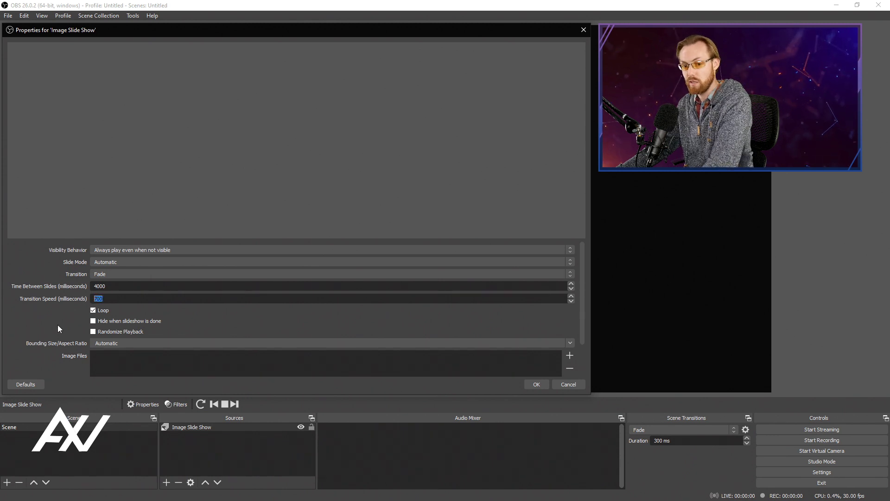
{"action": "type", "text": "500"}
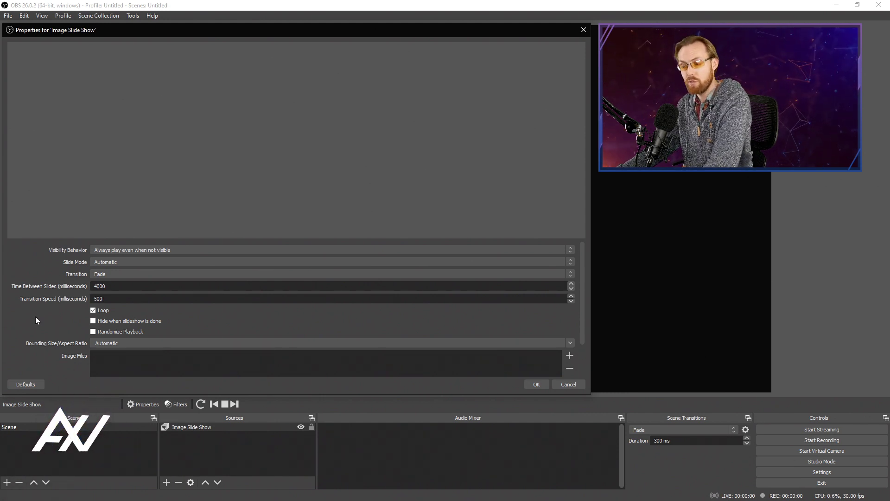
Enable both Loop and Randomize Playback for the slideshow.
{"action": "left_click", "coordinate": [93, 310]}
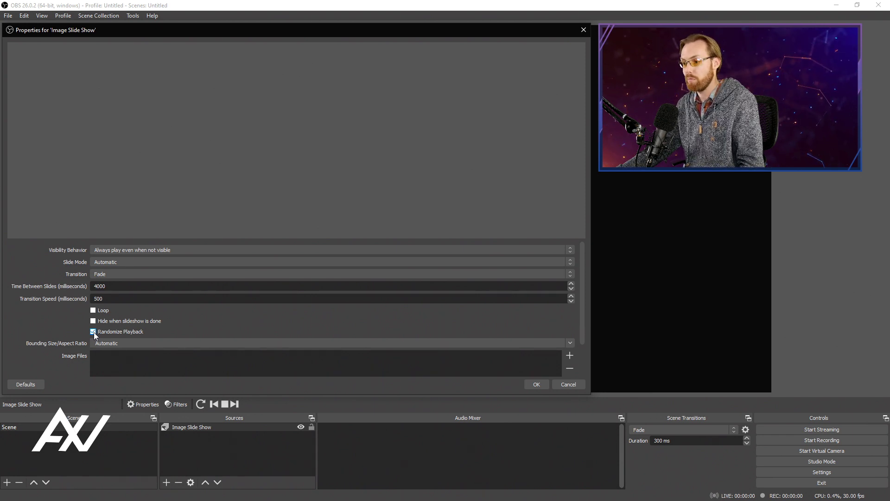
{"action": "left_click", "coordinate": [93, 332]}
{"action": "left_click", "coordinate": [94, 310]}
{"action": "left_click", "coordinate": [95, 332]}
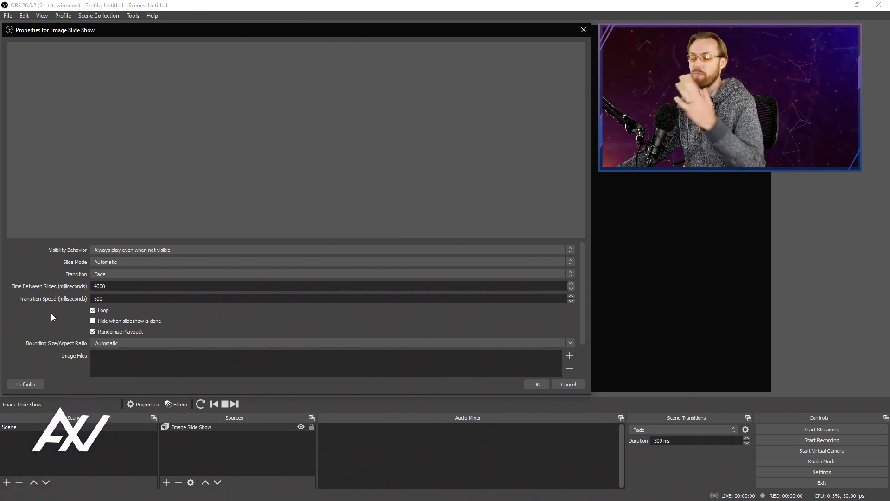
{"action": "scroll", "coordinate": [51, 313], "scroll_direction": "down", "scroll_amount": 2}
{"action": "scroll", "coordinate": [51, 313], "scroll_direction": "down", "scroll_amount": 1}
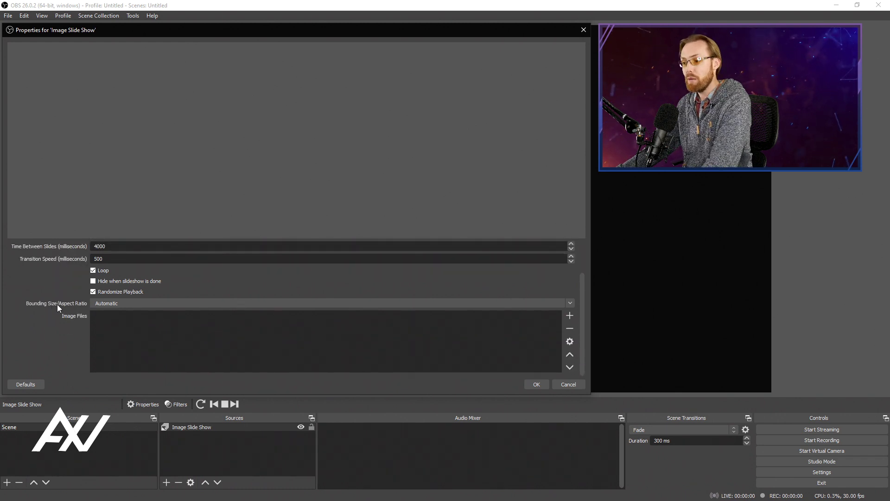
{"action": "left_click", "coordinate": [572, 303]}
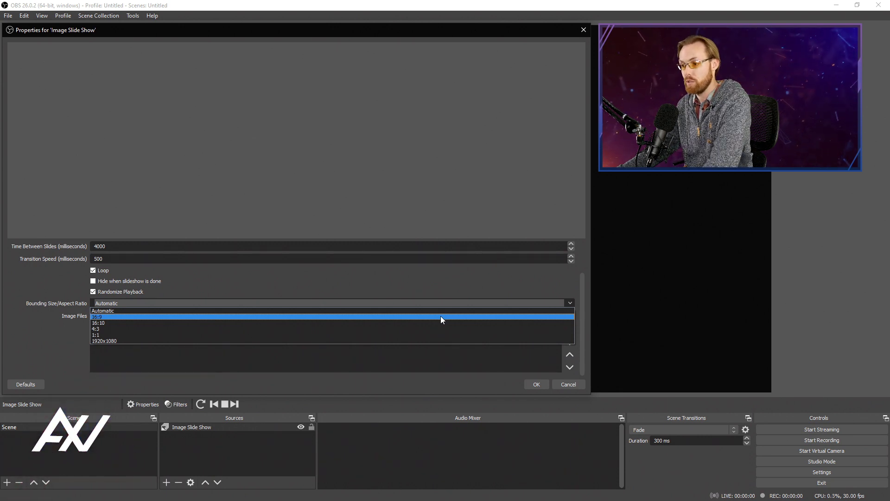
{"action": "left_click", "coordinate": [399, 311]}
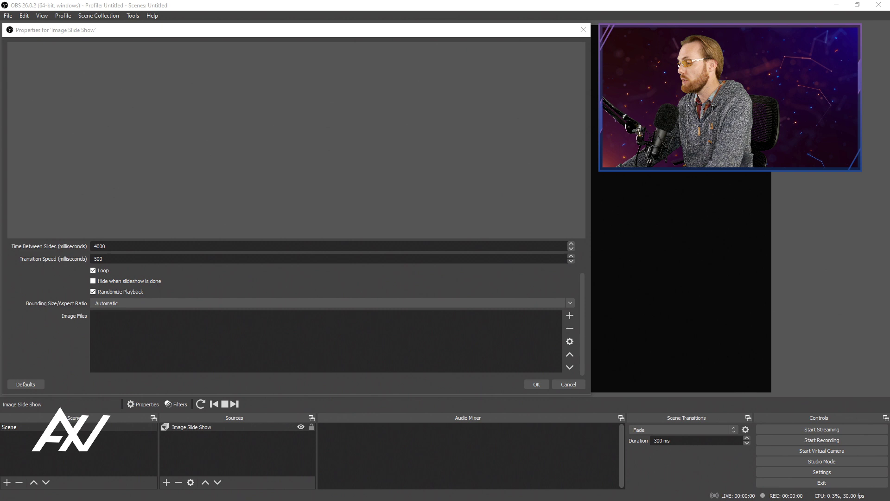
Add the four Facebook Gaming images from Downloads to the slideshow's Image Files list.
{"action": "left_click", "coordinate": [571, 316]}
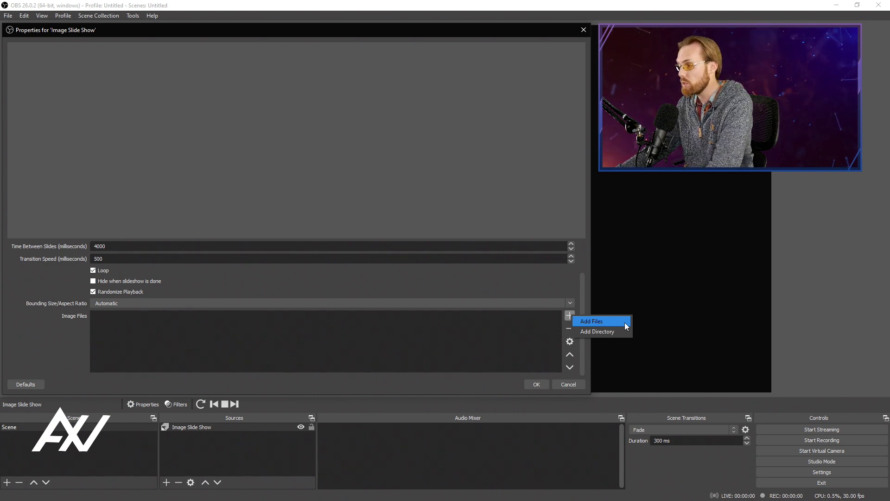
{"action": "left_click", "coordinate": [625, 321]}
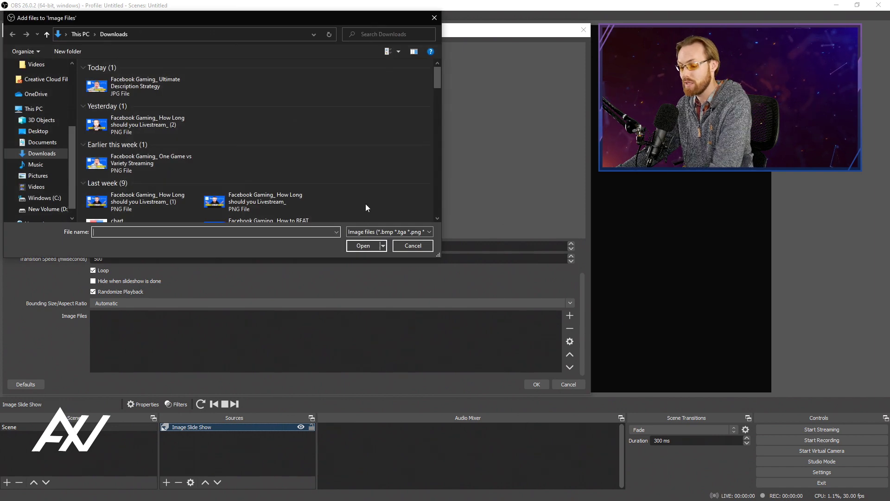
{"action": "left_click", "coordinate": [162, 85]}
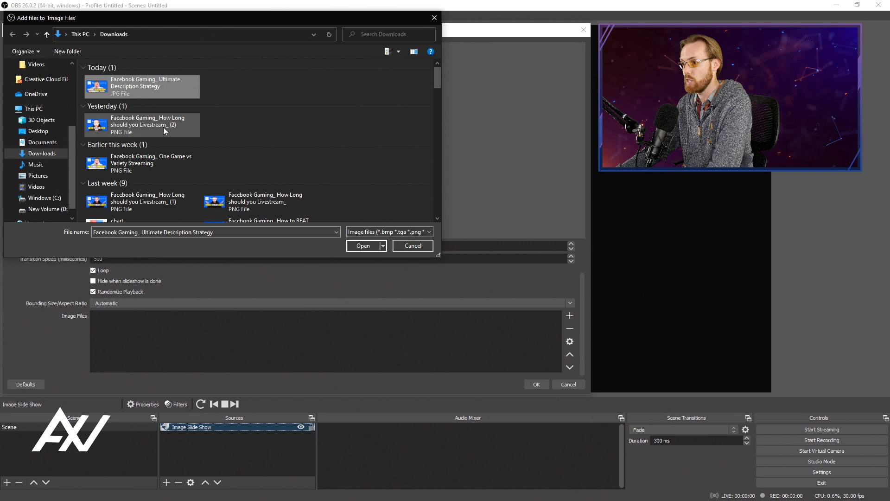
{"action": "left_click", "coordinate": [146, 165], "text": "ctrl"}
{"action": "left_click", "coordinate": [138, 207], "text": "ctrl"}
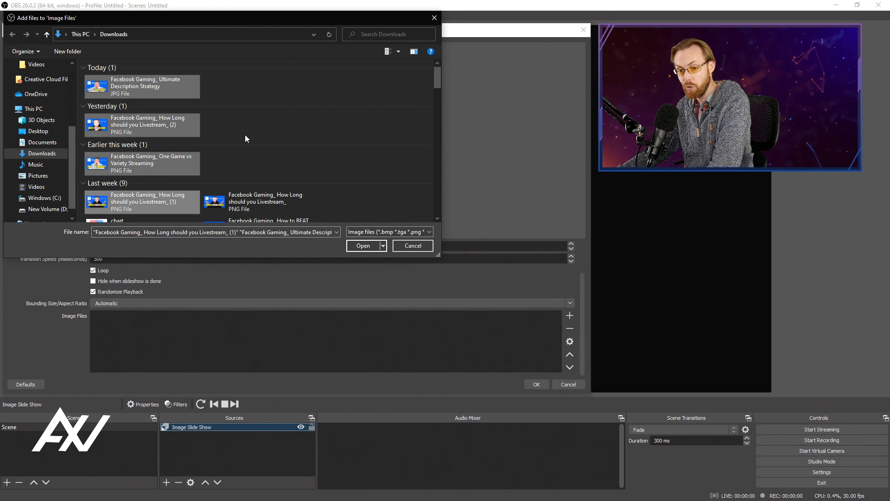
{"action": "left_click", "coordinate": [199, 86]}
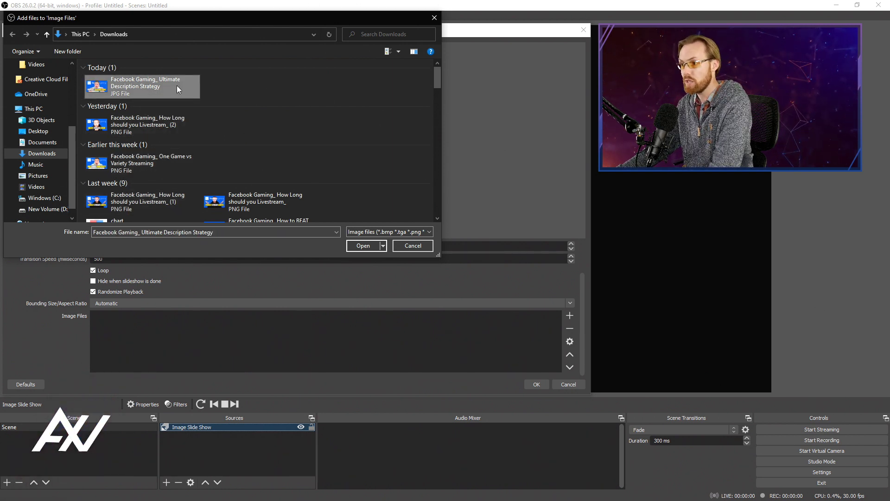
{"action": "left_click", "coordinate": [159, 124], "text": "ctrl"}
{"action": "left_click", "coordinate": [153, 160], "text": "ctrl"}
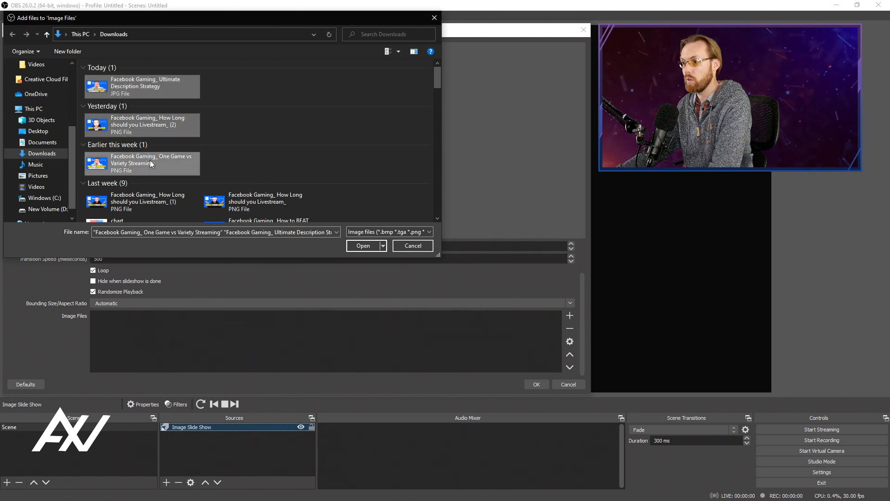
{"action": "left_click", "coordinate": [139, 202], "text": "ctrl"}
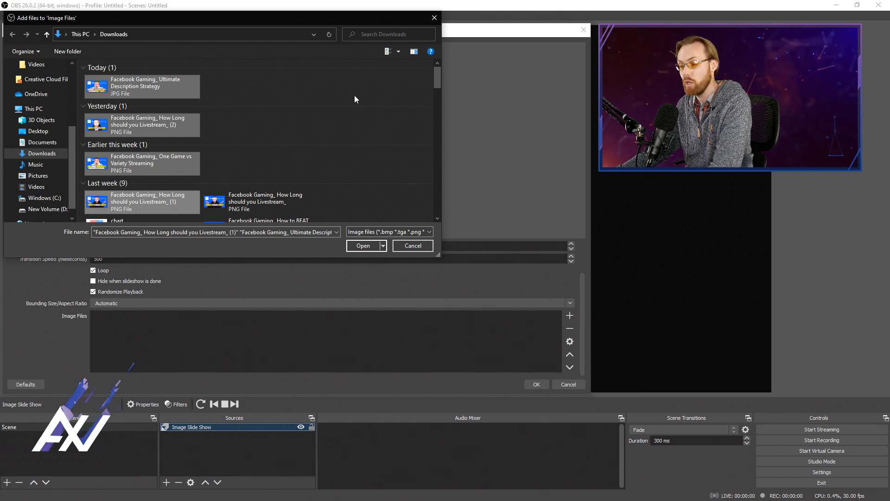
{"action": "left_click", "coordinate": [362, 246]}
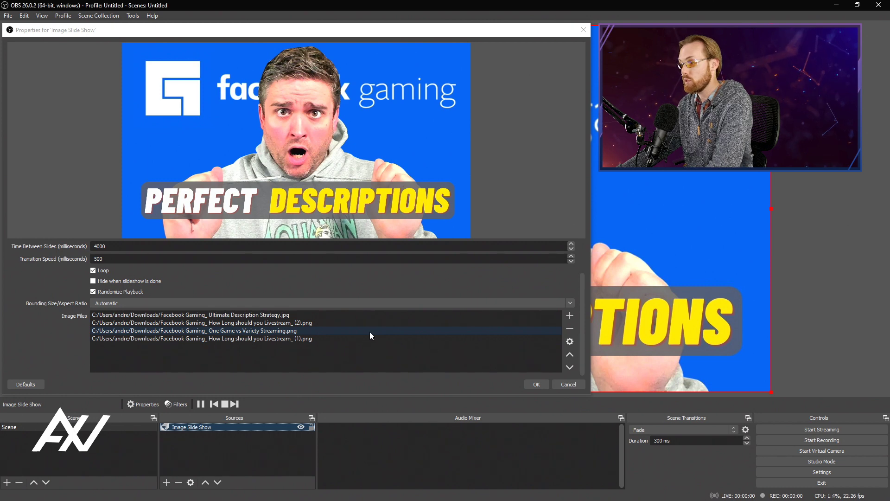
{"action": "left_click_drag", "start_coordinate": [584, 297], "coordinate": [586, 255]}
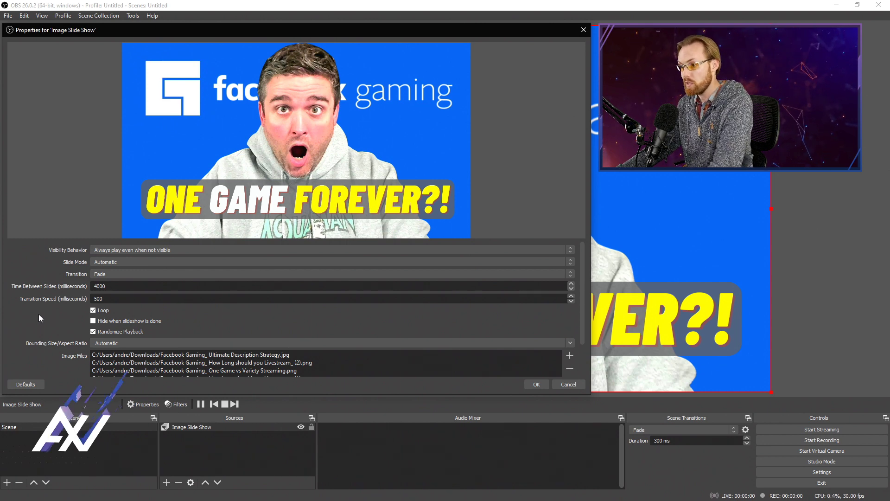
{"action": "left_click", "coordinate": [109, 286]}
{"action": "left_click_drag", "start_coordinate": [109, 285], "coordinate": [57, 310]}
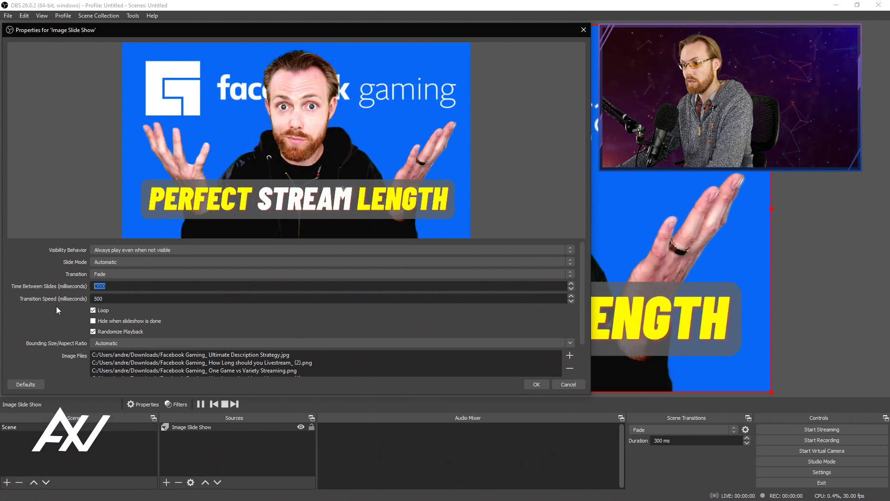
{"action": "type", "text": "4000"}
{"action": "left_click_drag", "start_coordinate": [110, 298], "coordinate": [93, 298]}
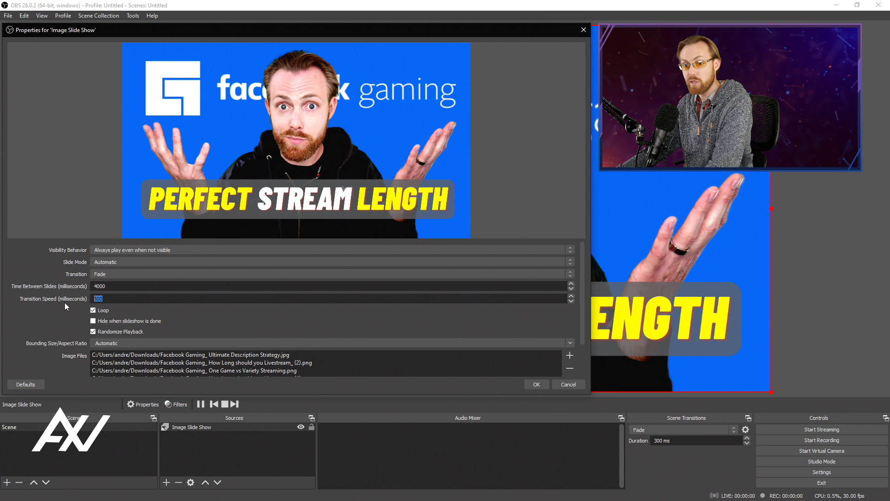
{"action": "left_click", "coordinate": [34, 321]}
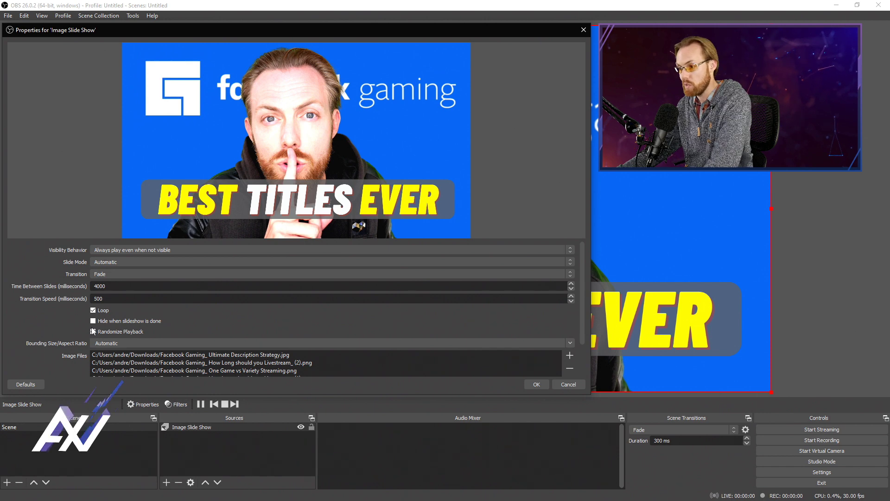
{"action": "left_click", "coordinate": [92, 331]}
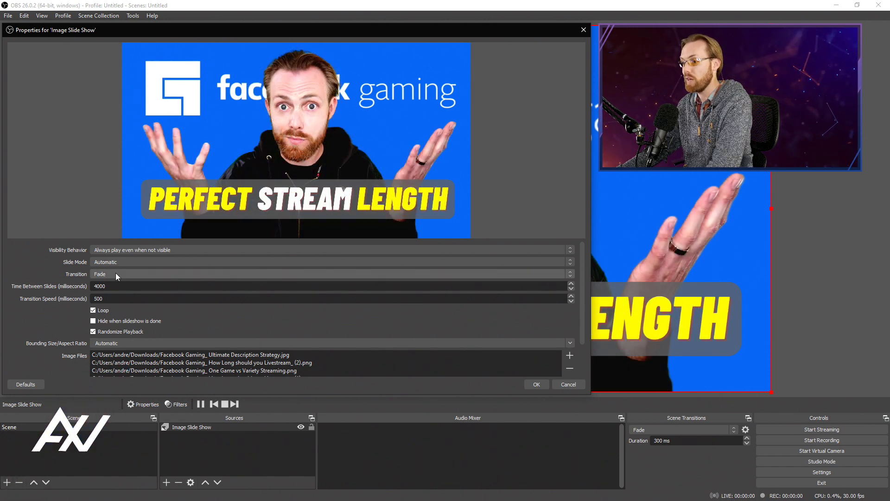
Change Time Between Slides from 4000 to 10000 milliseconds.
{"action": "left_click_drag", "start_coordinate": [114, 285], "coordinate": [81, 290]}
{"action": "type", "text": "10"}
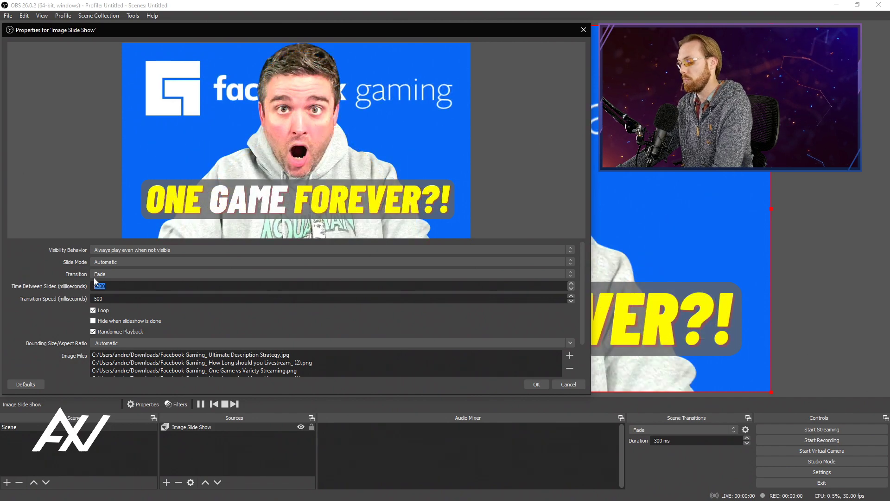
{"action": "type", "text": "000"}
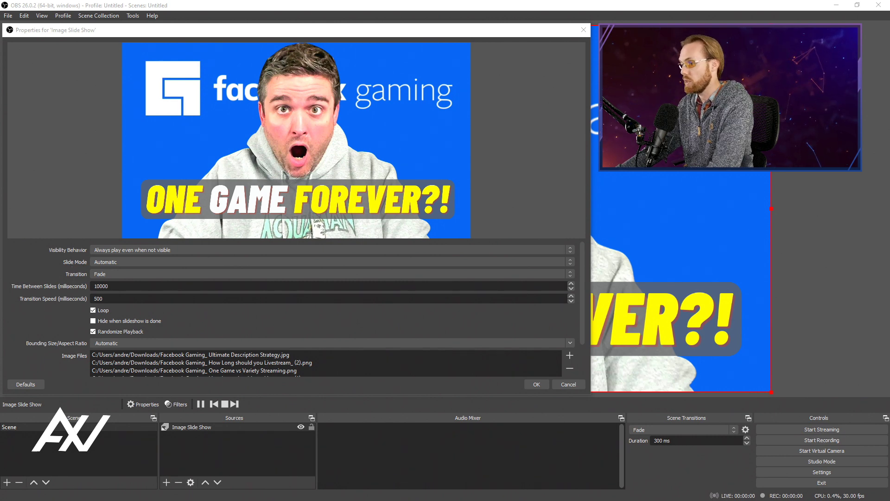
Switch Slide Mode to Manual (hotkey-controlled) and close the slideshow properties with OK.
{"action": "left_click", "coordinate": [139, 260]}
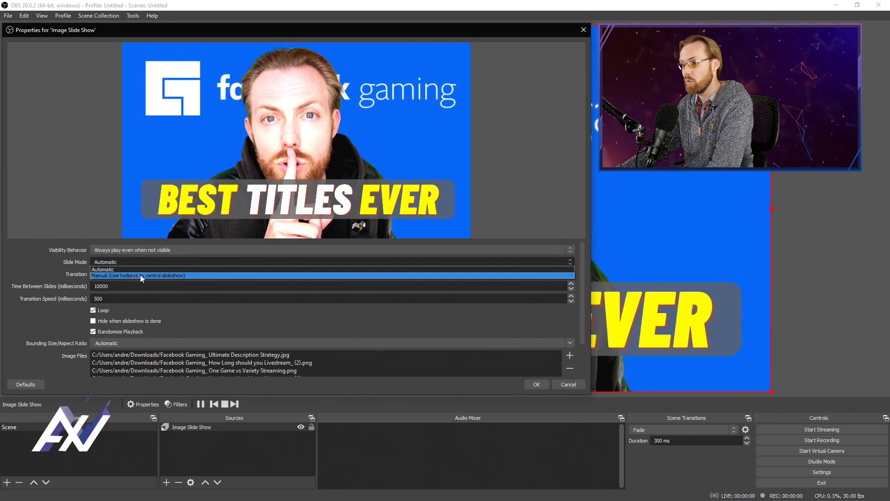
{"action": "left_click", "coordinate": [140, 275]}
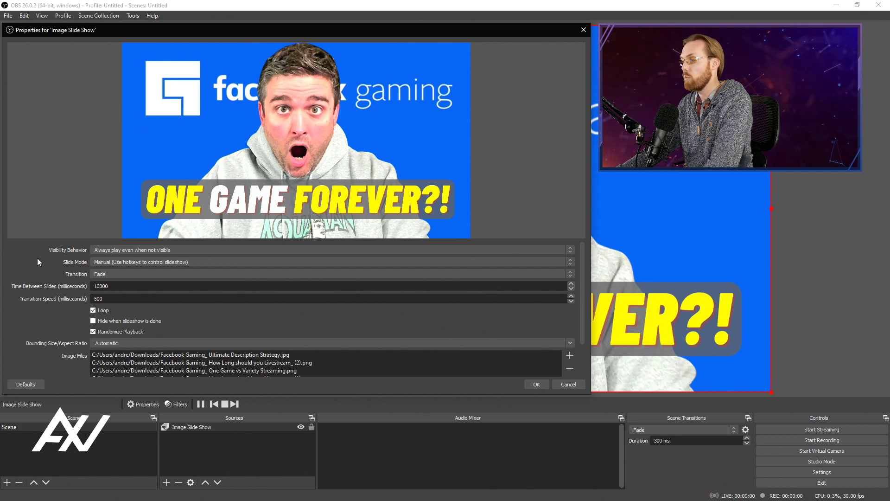
{"action": "left_click", "coordinate": [547, 385]}
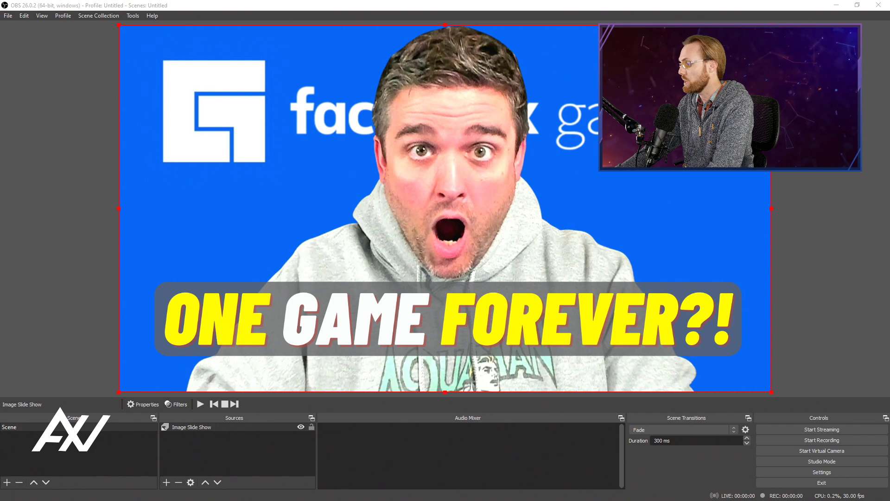
Open Settings, enlarge its window, and show the Hotkeys page.
{"action": "left_click", "coordinate": [834, 471]}
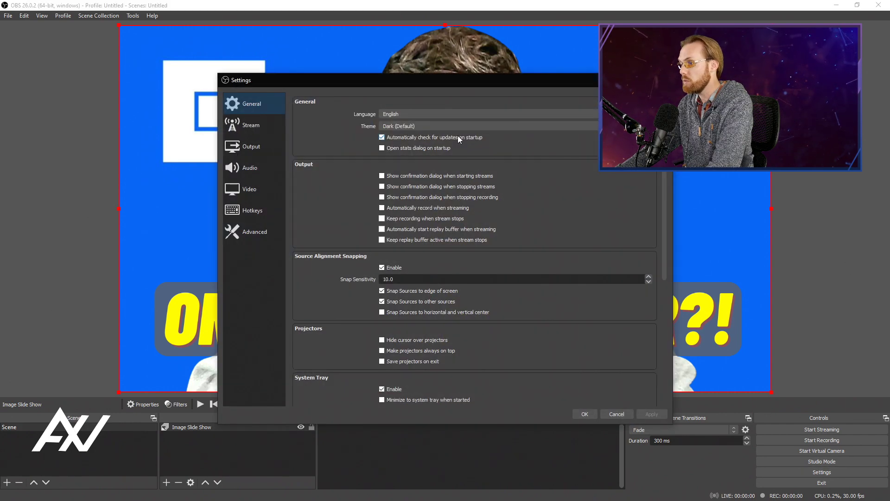
{"action": "left_click_drag", "start_coordinate": [486, 78], "coordinate": [274, 35]}
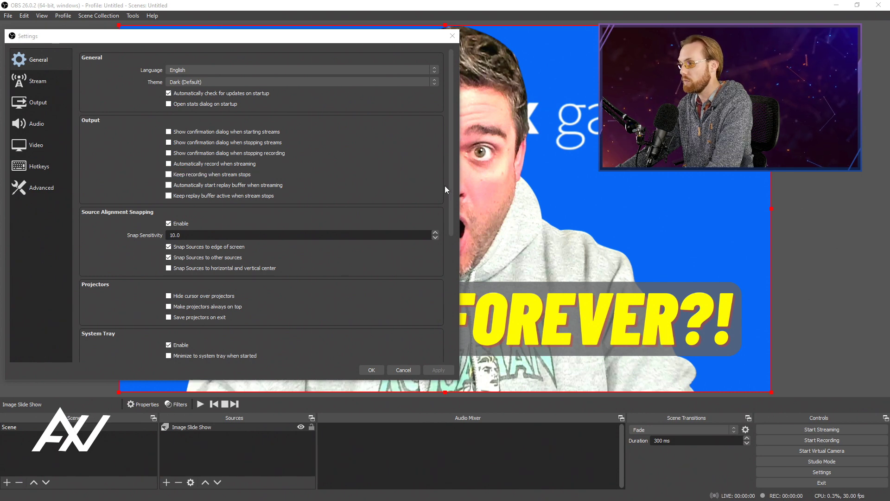
{"action": "left_click_drag", "start_coordinate": [459, 177], "coordinate": [608, 175]}
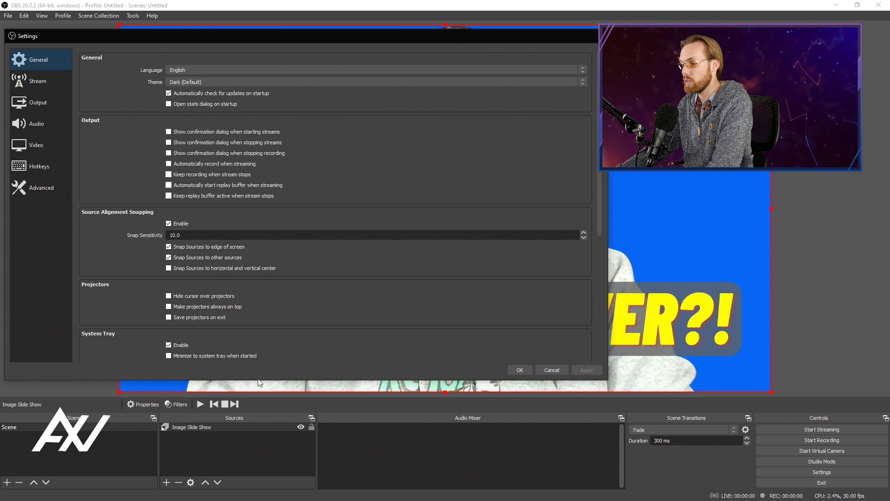
{"action": "left_click_drag", "start_coordinate": [260, 383], "coordinate": [257, 400]}
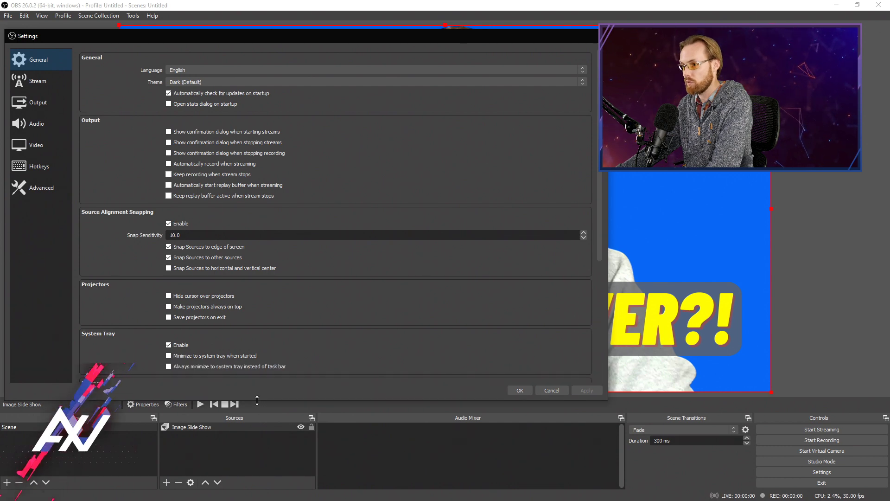
{"action": "left_click", "coordinate": [51, 163]}
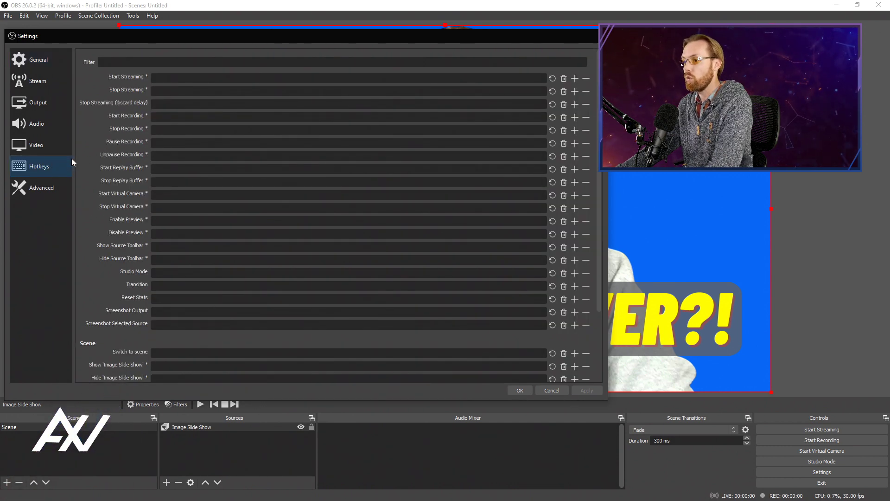
Scroll to the Image Slide Show hotkeys and point out Play/Pause, Restart, Stop and Next Slide with arrows.
{"action": "scroll", "coordinate": [575, 157], "scroll_direction": "down", "scroll_amount": 3}
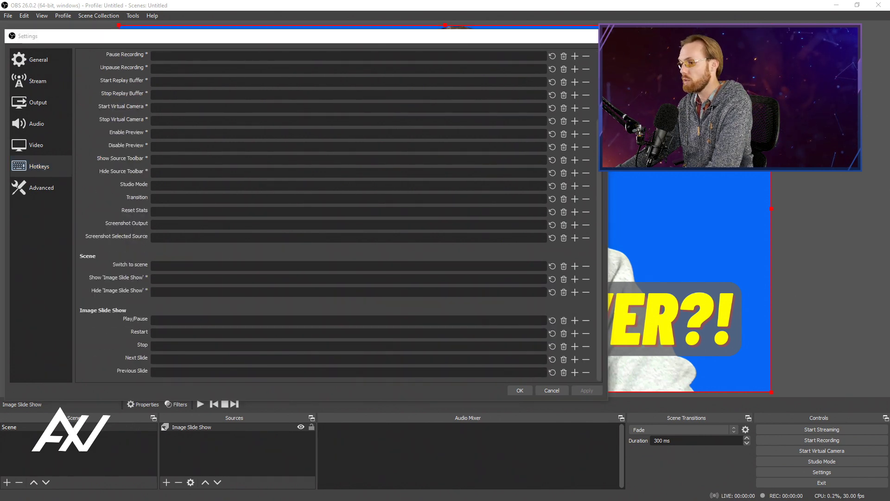
{"action": "left_click_drag", "start_coordinate": [51, 307], "coordinate": [73, 310]}
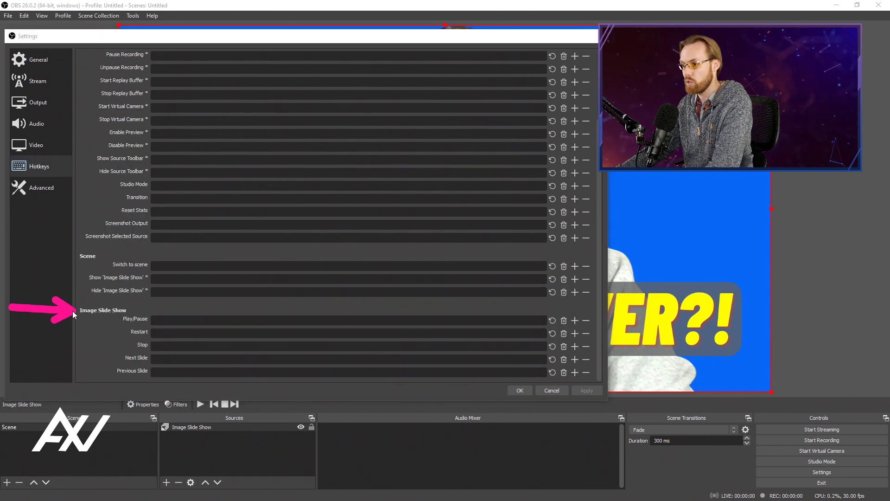
{"action": "left_click_drag", "start_coordinate": [84, 367], "coordinate": [94, 321]}
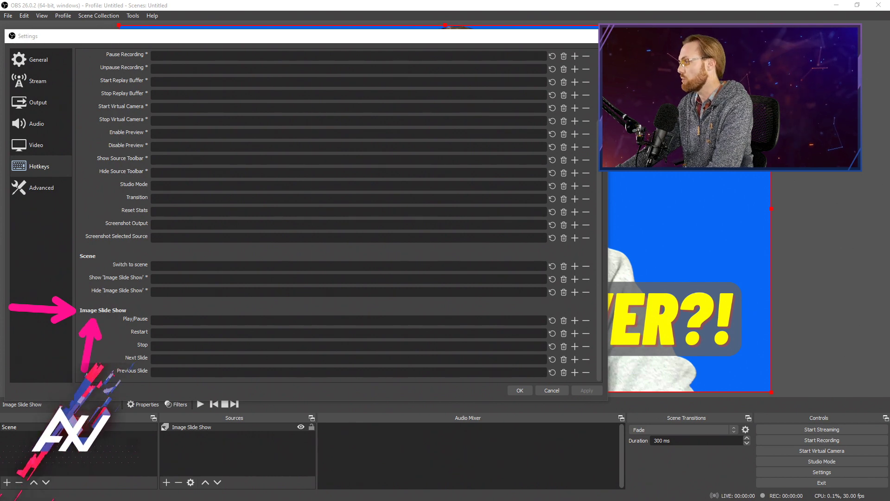
{"action": "key", "text": "Escape"}
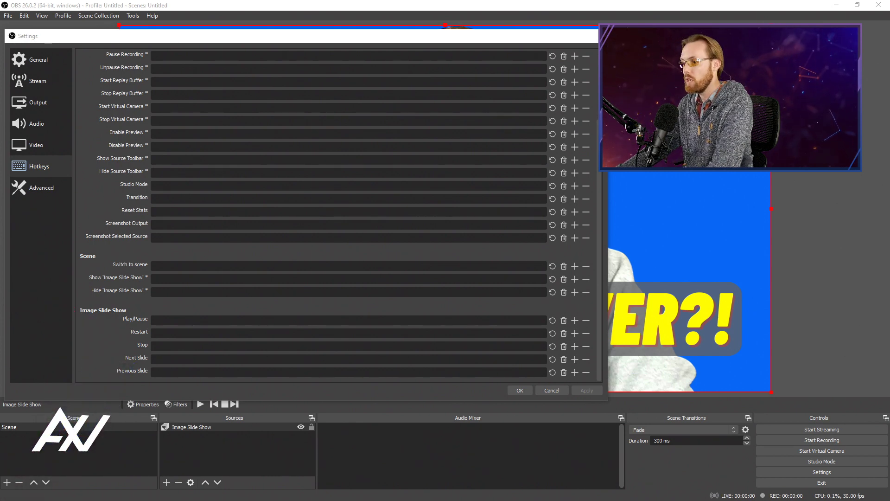
{"action": "left_click_drag", "start_coordinate": [45, 337], "coordinate": [118, 320]}
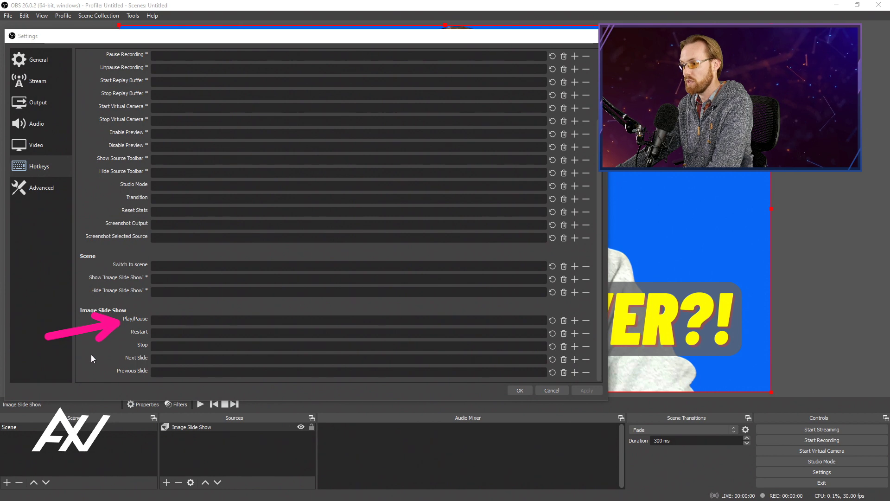
{"action": "left_click_drag", "start_coordinate": [77, 366], "coordinate": [125, 342]}
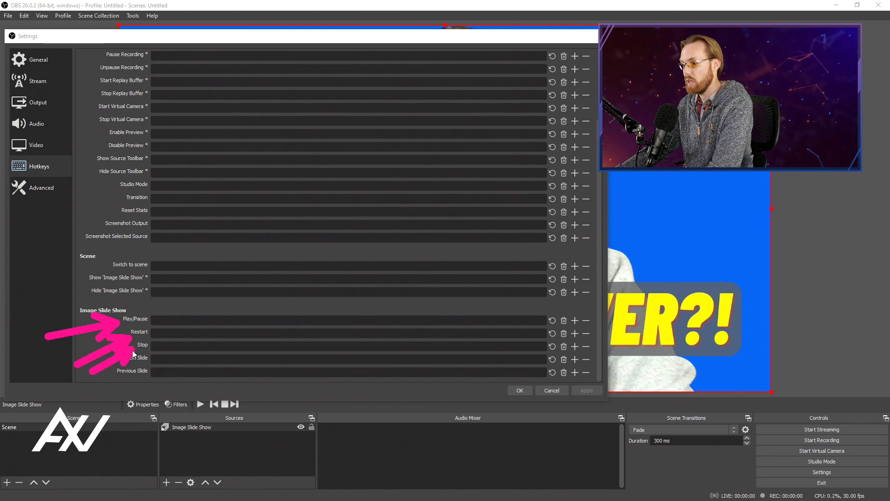
{"action": "left_click_drag", "start_coordinate": [93, 371], "coordinate": [135, 355]}
{"action": "key", "text": "Escape"}
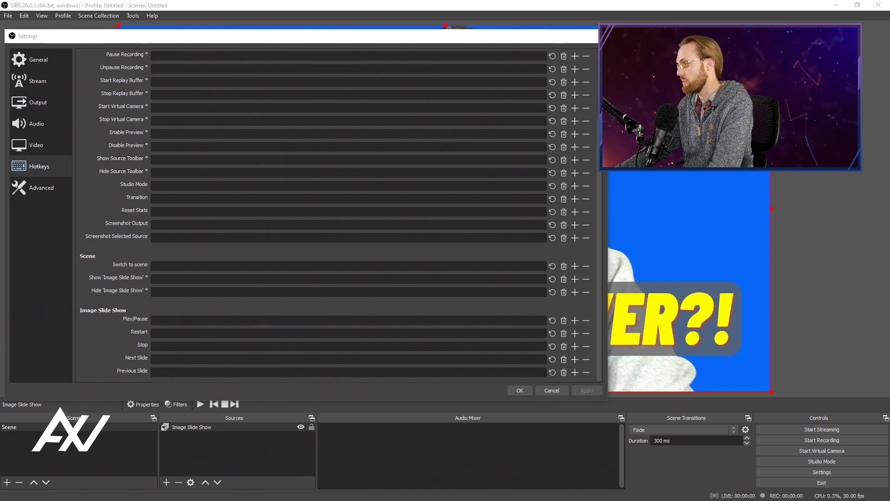
Bind Q to the Image Slide Show Next Slide hotkey and apply the settings.
{"action": "left_click", "coordinate": [193, 359]}
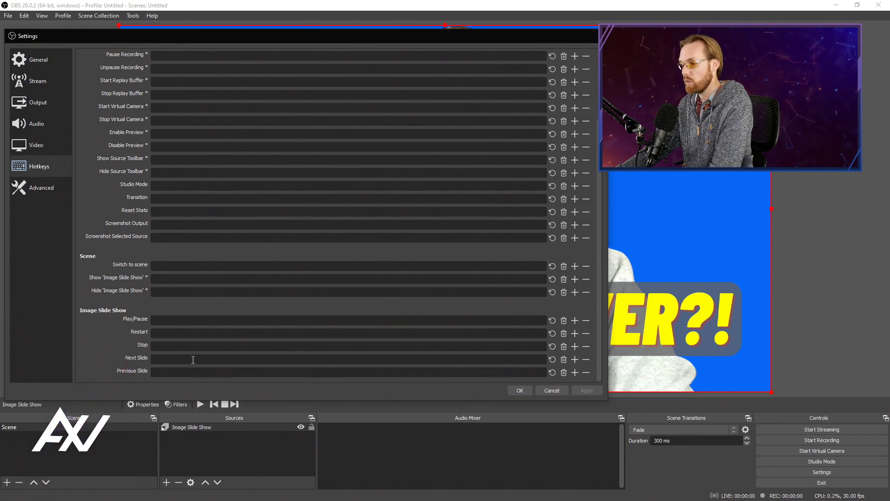
{"action": "key", "text": "q"}
{"action": "type", "text": "W"}
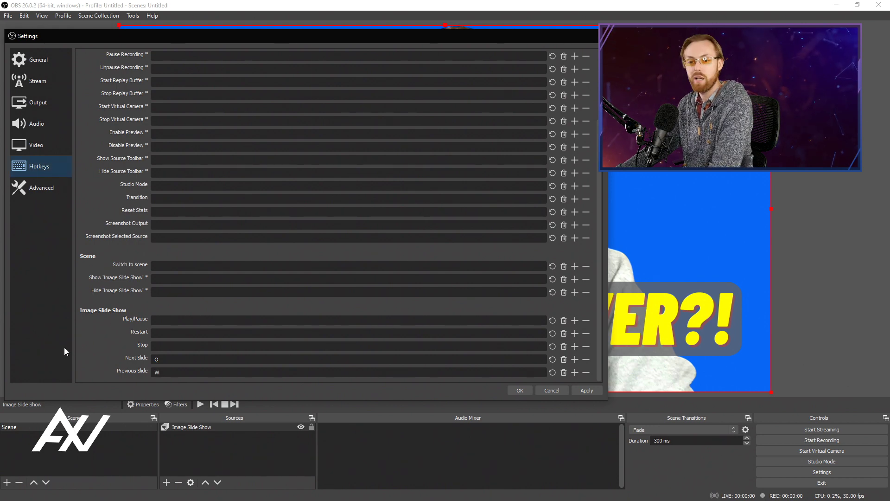
{"action": "left_click", "coordinate": [78, 355]}
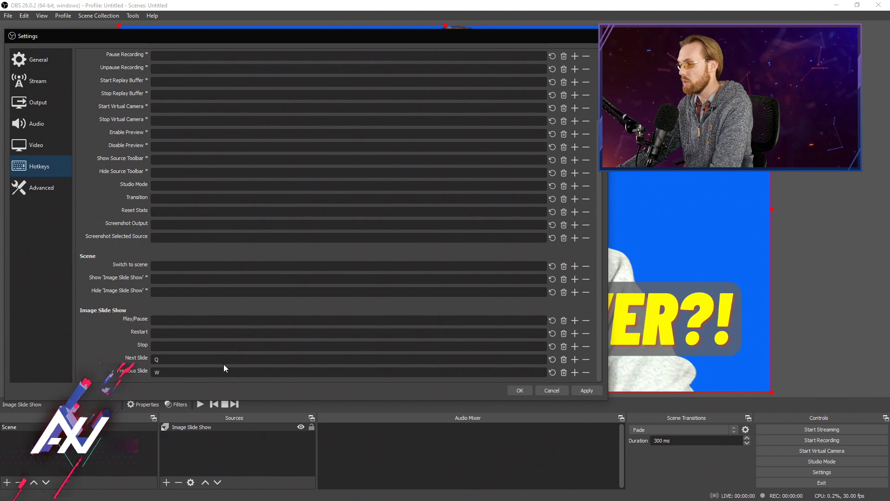
{"action": "left_click", "coordinate": [587, 392]}
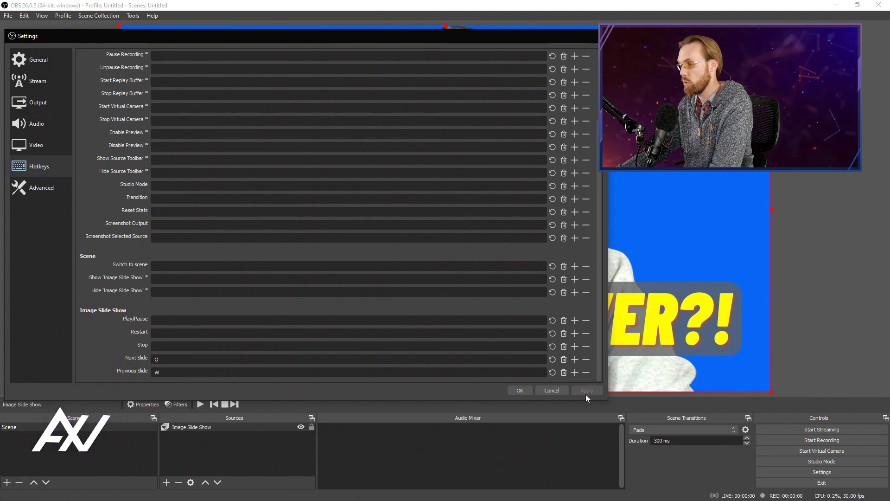
Close Settings, step the slideshow forward twice and back to ONE GAME FOREVER?!, then switch to Chrome.
{"action": "left_click", "coordinate": [518, 390]}
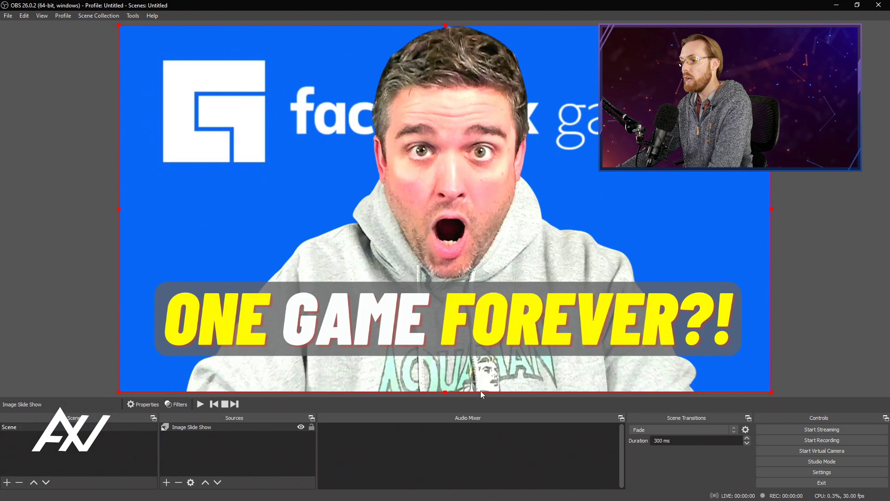
{"action": "left_click", "coordinate": [59, 228]}
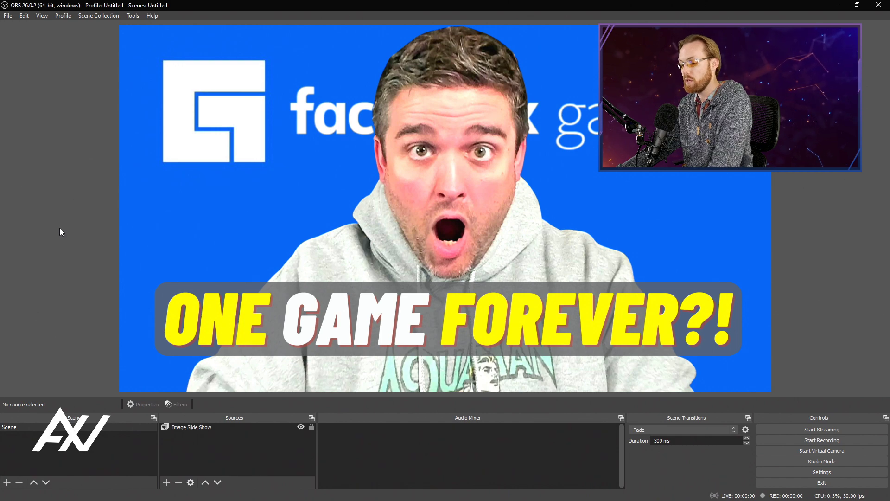
{"action": "key", "text": "Right"}
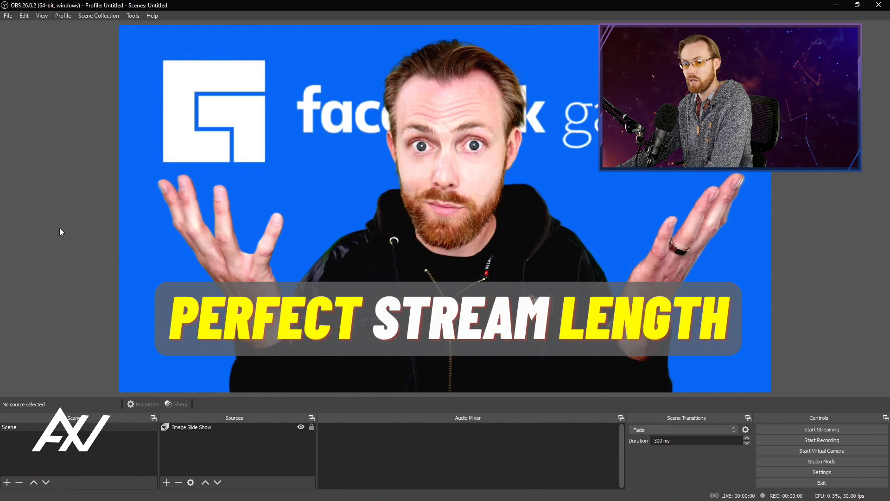
{"action": "key", "text": "Right"}
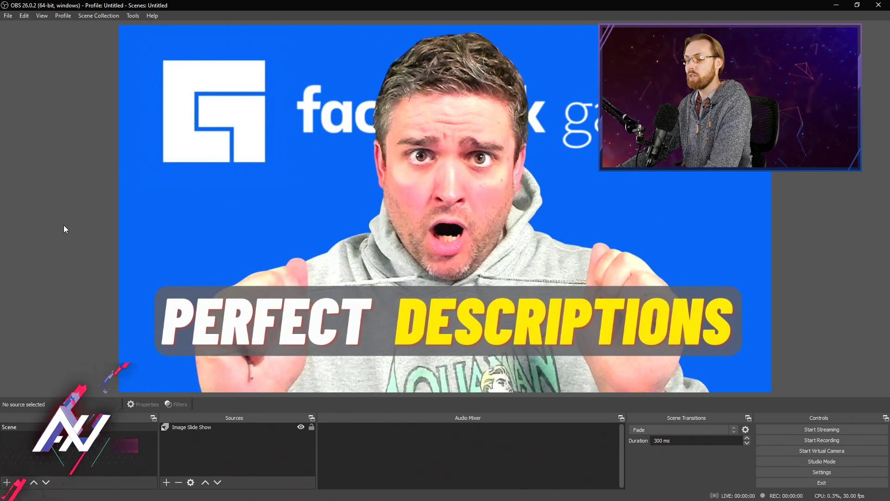
{"action": "key", "text": "Left"}
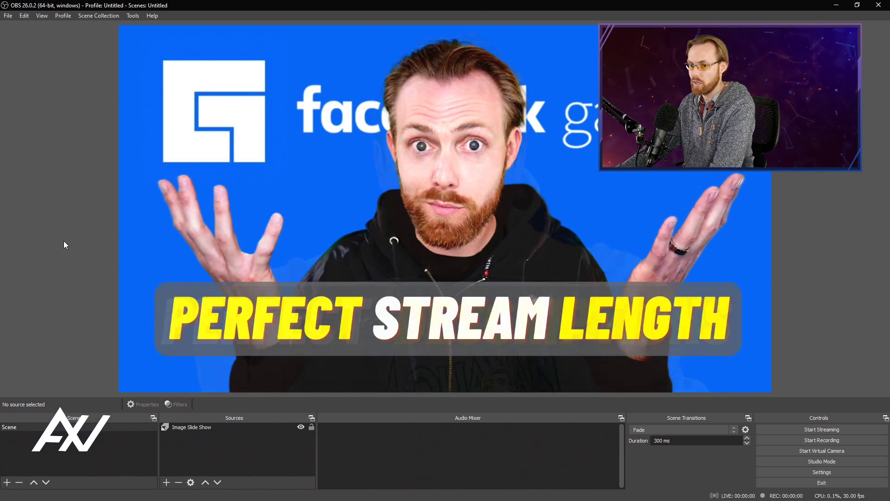
{"action": "key", "text": "Left"}
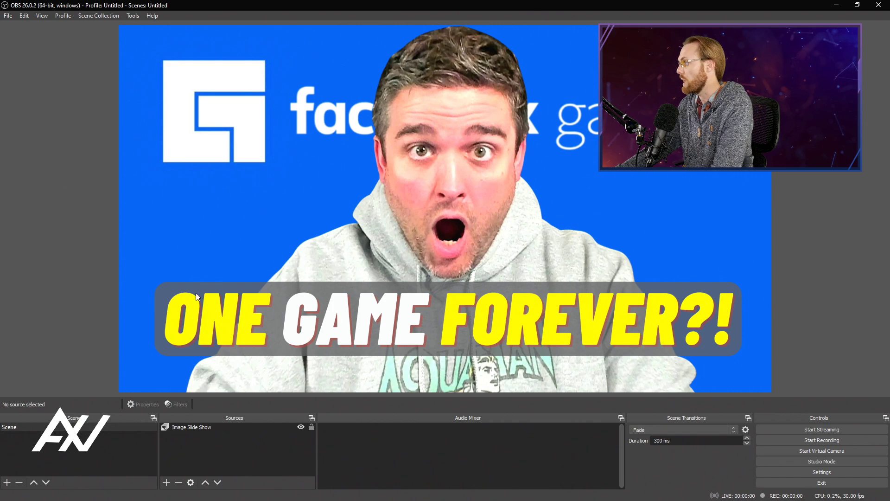
{"action": "key", "text": "alt+Tab"}
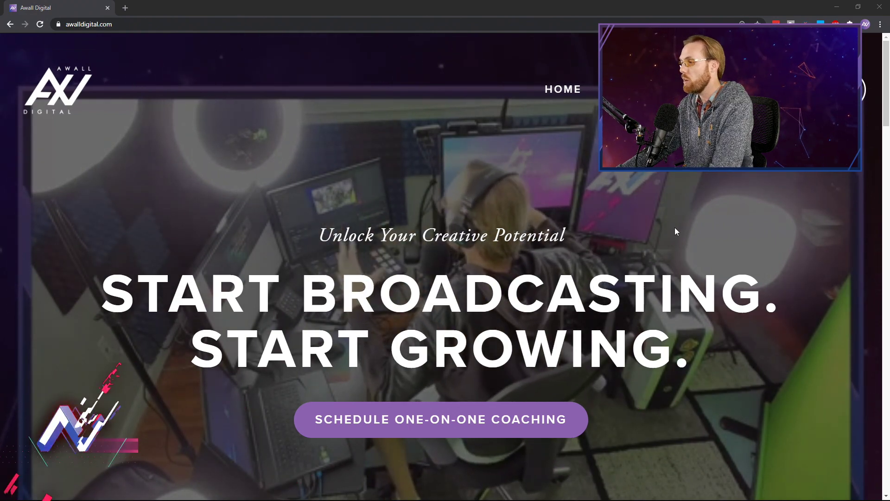
Scroll to the coaching calendar and confirm a November 7, 9:00pm slot.
{"action": "scroll", "coordinate": [682, 232], "scroll_direction": "down", "scroll_amount": 4}
{"action": "scroll", "coordinate": [692, 240], "scroll_direction": "down", "scroll_amount": 6}
{"action": "scroll", "coordinate": [694, 244], "scroll_direction": "down", "scroll_amount": 6}
{"action": "scroll", "coordinate": [694, 243], "scroll_direction": "down", "scroll_amount": 2}
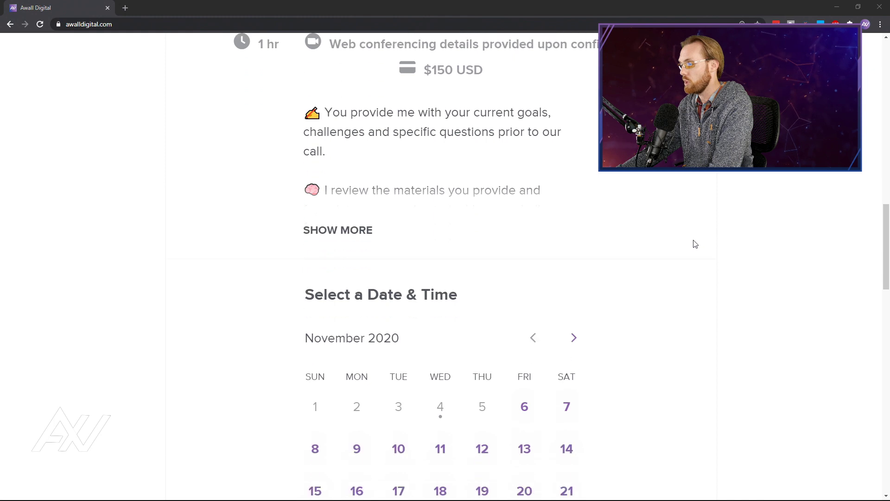
{"action": "scroll", "coordinate": [691, 250], "scroll_direction": "down", "scroll_amount": 4}
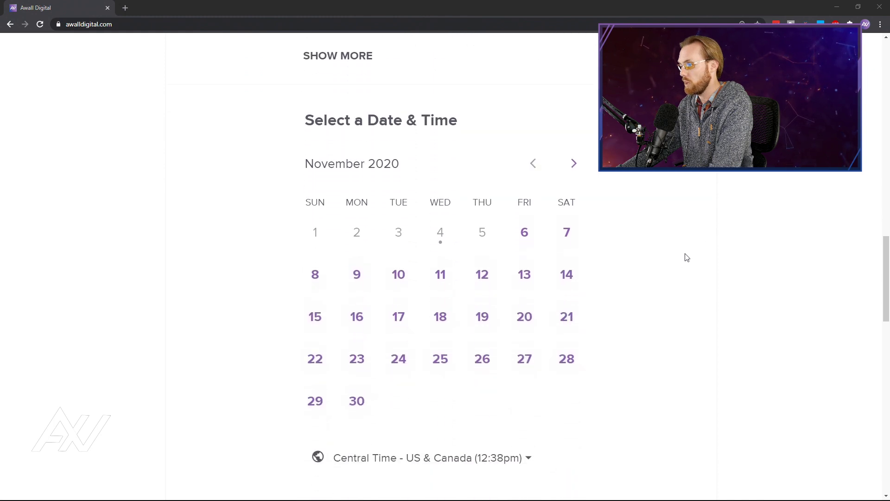
{"action": "left_click", "coordinate": [570, 236]}
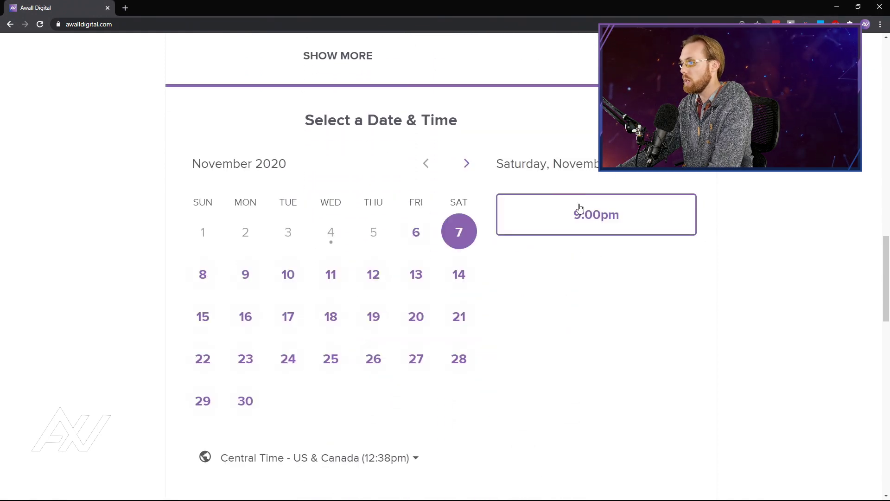
{"action": "left_click", "coordinate": [609, 222]}
{"action": "left_click", "coordinate": [653, 216]}
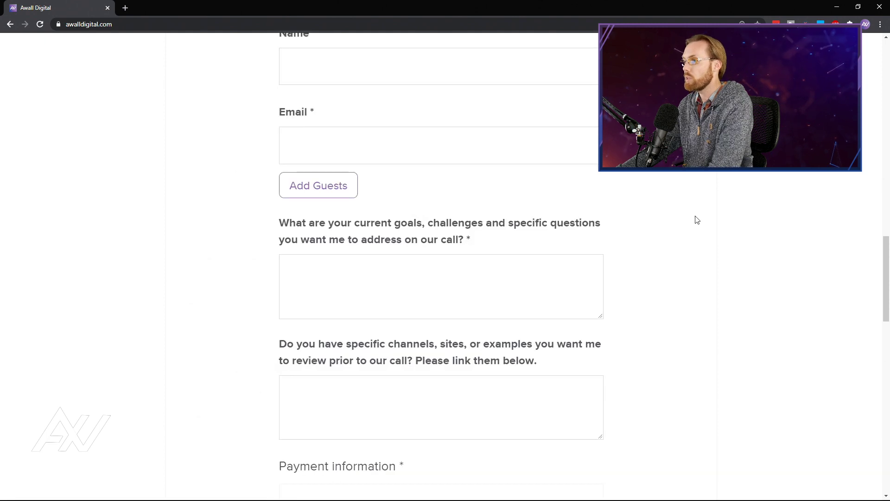
Scroll back up to the top of the Awall Digital homepage.
{"action": "scroll", "coordinate": [697, 219], "scroll_direction": "up", "scroll_amount": 2}
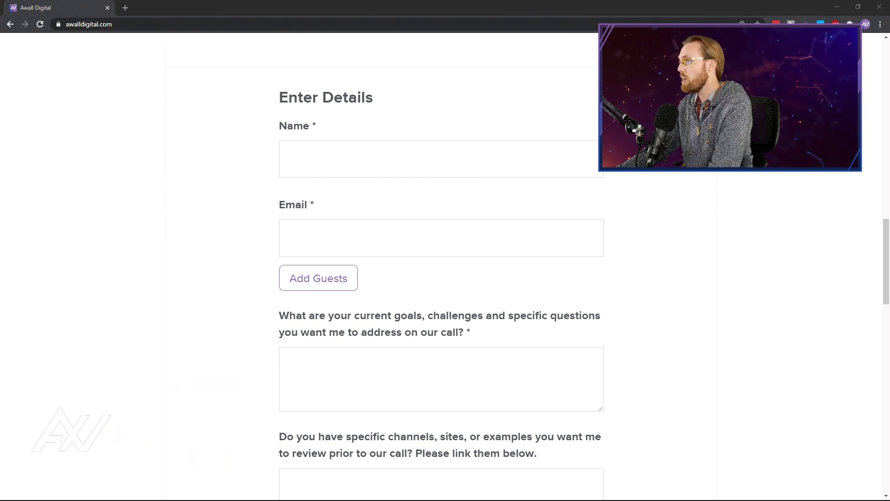
{"action": "scroll", "coordinate": [709, 216], "scroll_direction": "up", "scroll_amount": 7}
{"action": "scroll", "coordinate": [722, 223], "scroll_direction": "up", "scroll_amount": 10}
{"action": "scroll", "coordinate": [722, 230], "scroll_direction": "up", "scroll_amount": 5}
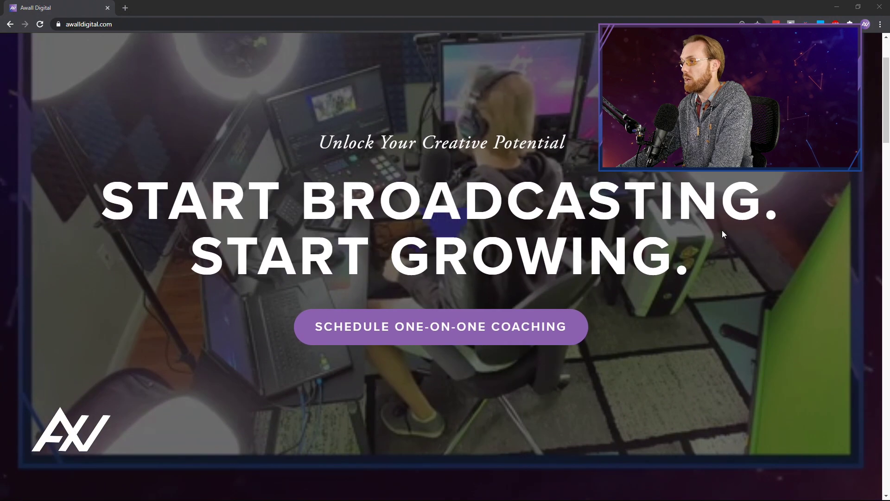
{"action": "scroll", "coordinate": [722, 230], "scroll_direction": "up", "scroll_amount": 1}
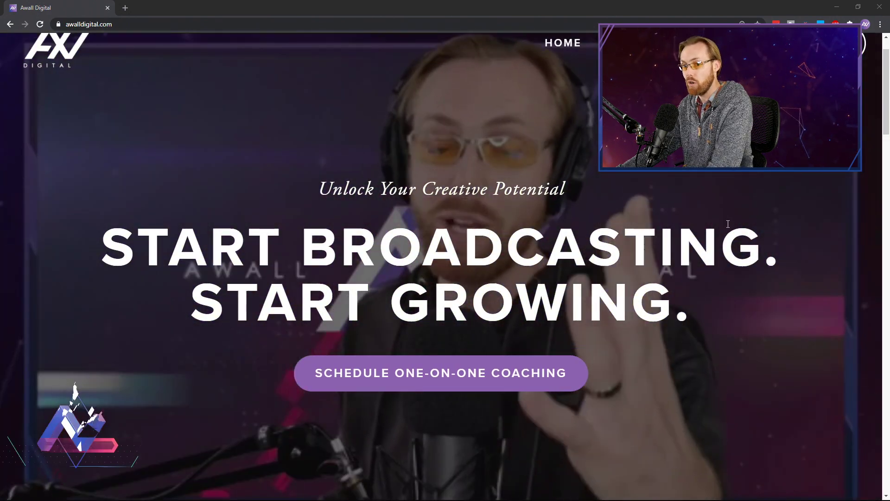